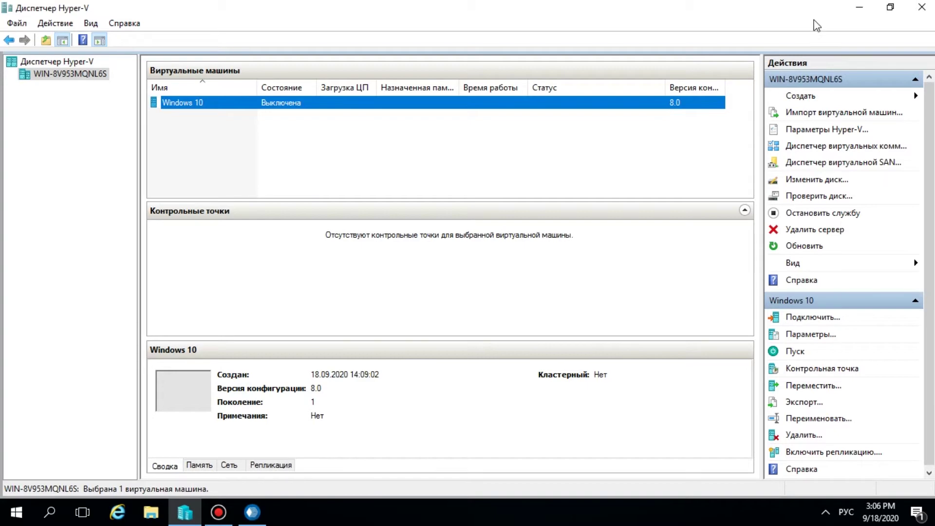
- Switch to Handy Backup and start a new backup task in advanced mode
{"action": "left_click", "coordinate": [853, 10]}
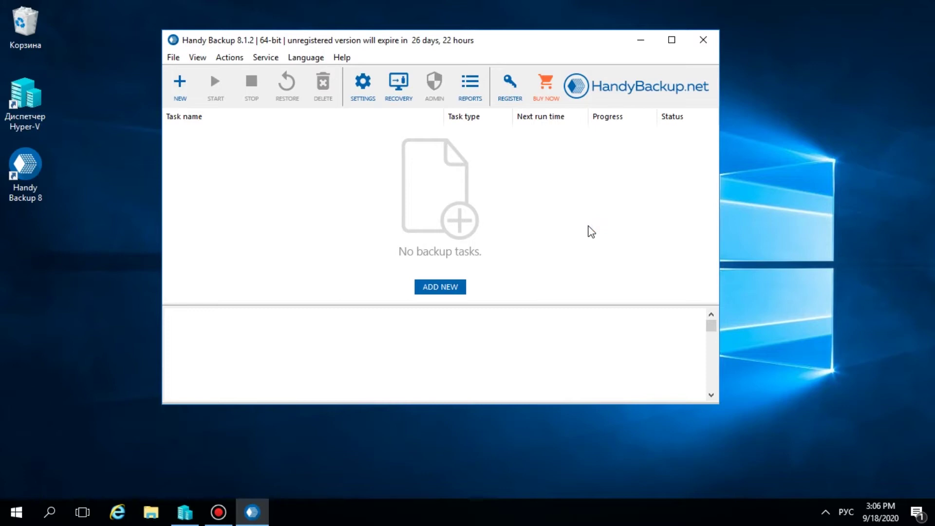
{"action": "left_click", "coordinate": [436, 286]}
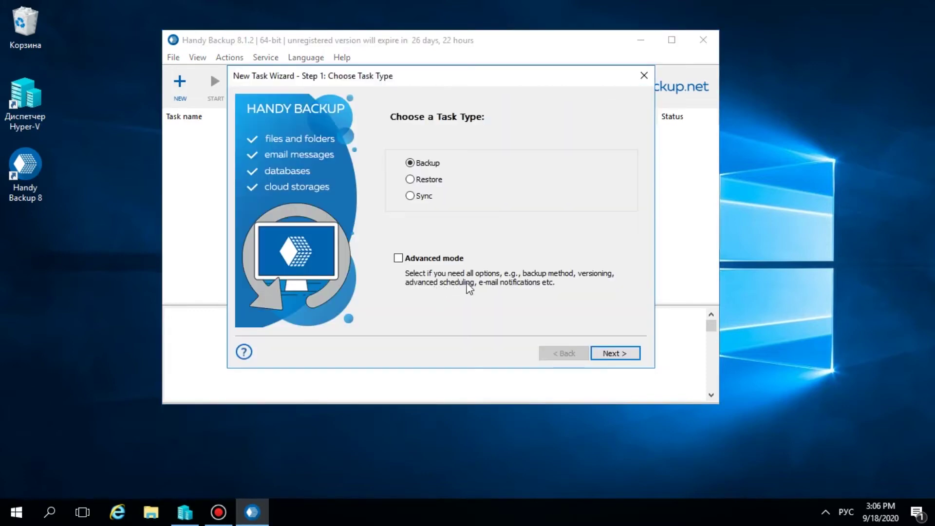
{"action": "left_click", "coordinate": [399, 259]}
{"action": "left_click", "coordinate": [619, 365]}
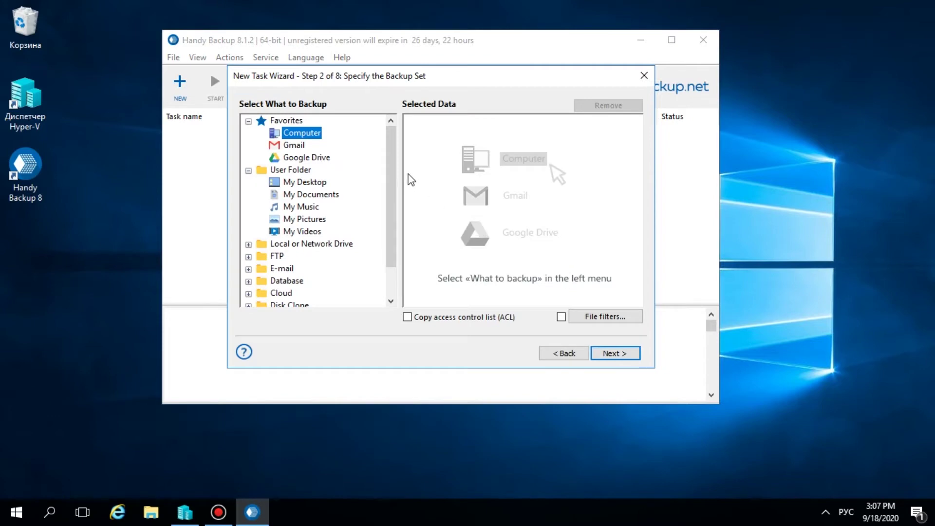
- Add the offline Hyper-V virtual machine Windows 10 to the backup set
{"action": "left_click_drag", "start_coordinate": [395, 164], "coordinate": [396, 214]}
{"action": "left_click", "coordinate": [249, 282]}
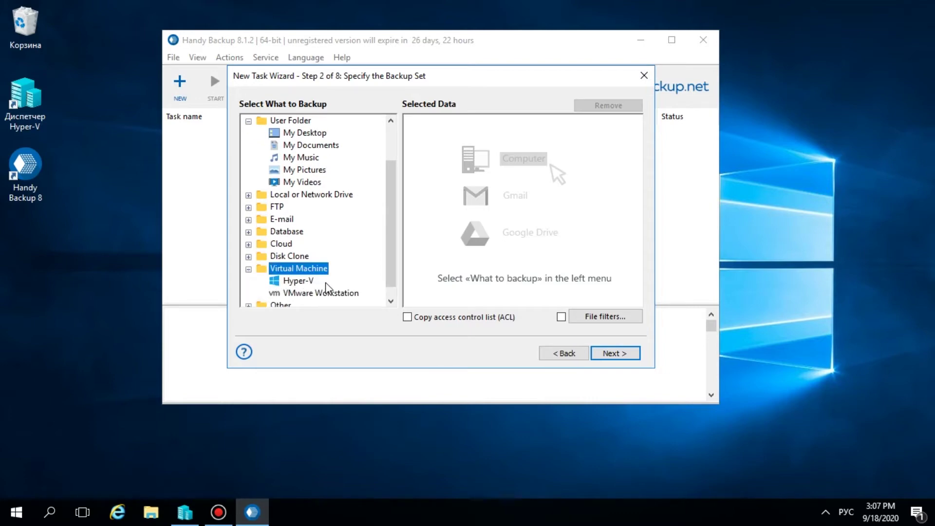
{"action": "left_click", "coordinate": [297, 282]}
{"action": "double_click", "coordinate": [297, 281]}
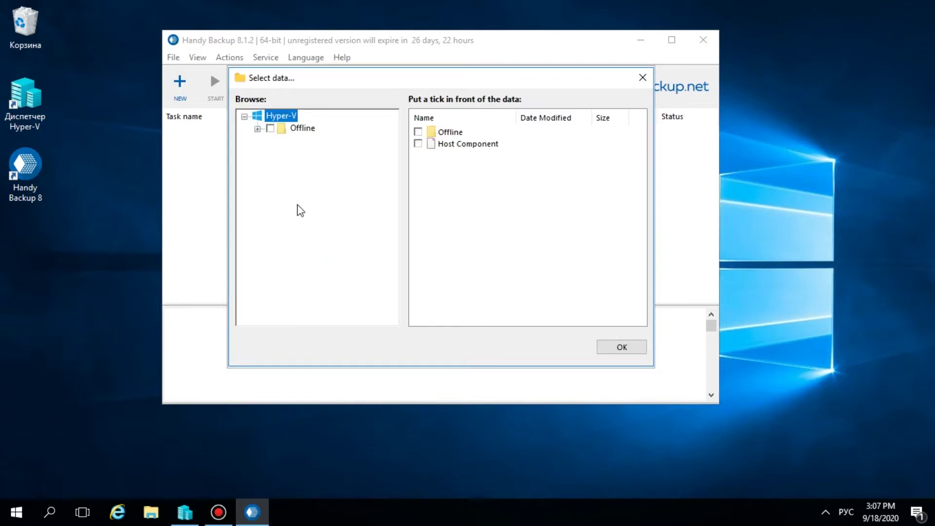
{"action": "left_click", "coordinate": [258, 130]}
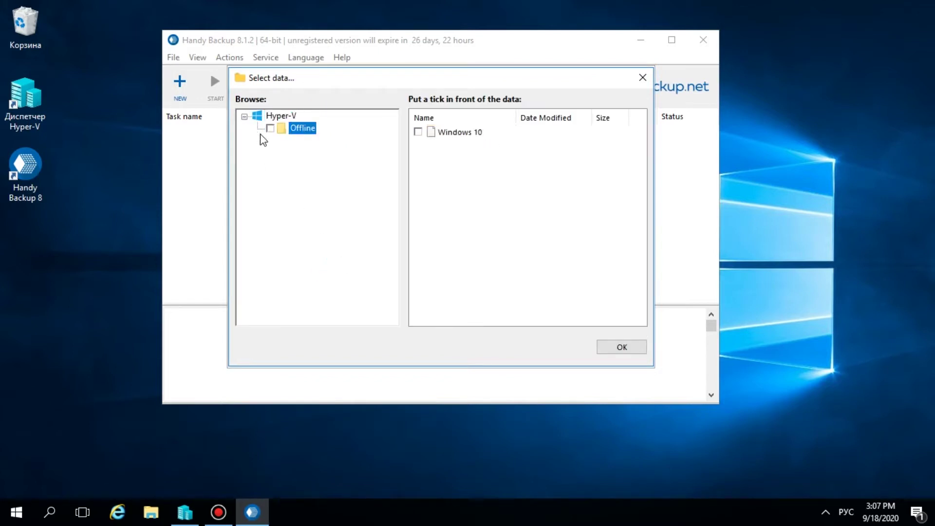
{"action": "left_click", "coordinate": [418, 131]}
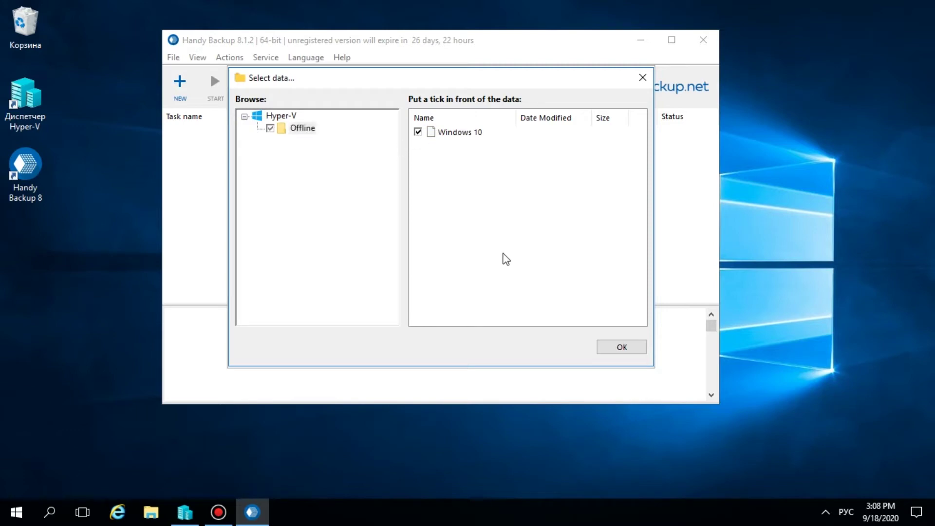
{"action": "left_click", "coordinate": [616, 347]}
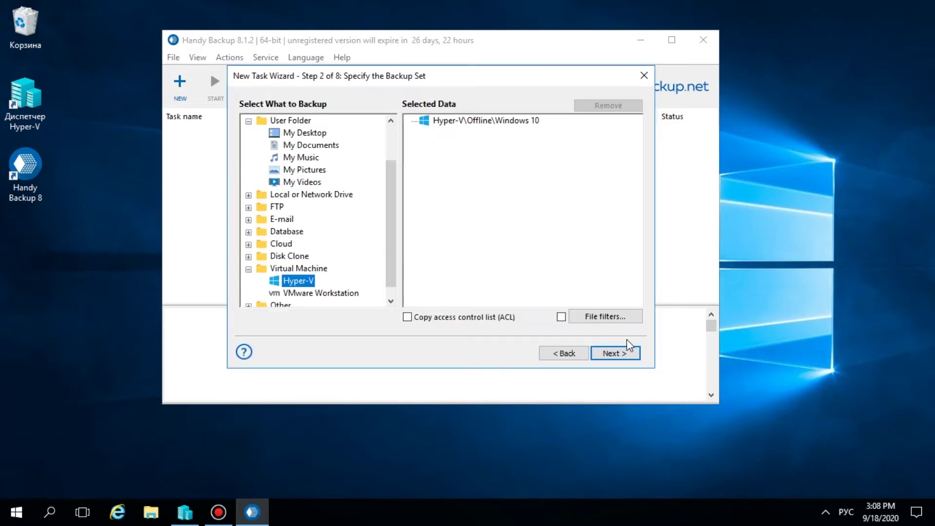
{"action": "left_click", "coordinate": [630, 354]}
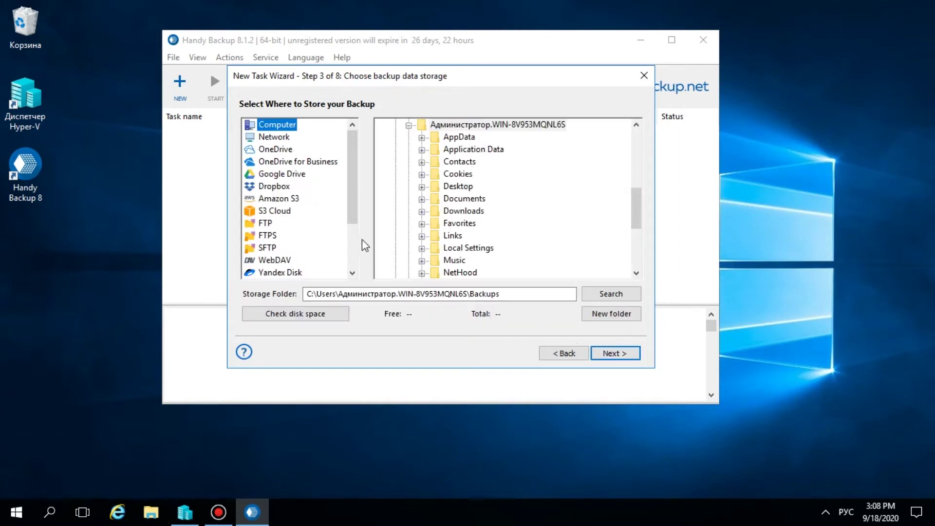
- Store the backup in the user's Desktop folder on the computer, keeping the Full type without compression or encryption
{"action": "mouse_move", "coordinate": [351, 195]}
{"action": "left_mouse_down"}
{"action": "mouse_move", "coordinate": [347, 241]}
{"action": "mouse_move", "coordinate": [348, 182]}
{"action": "left_mouse_up"}
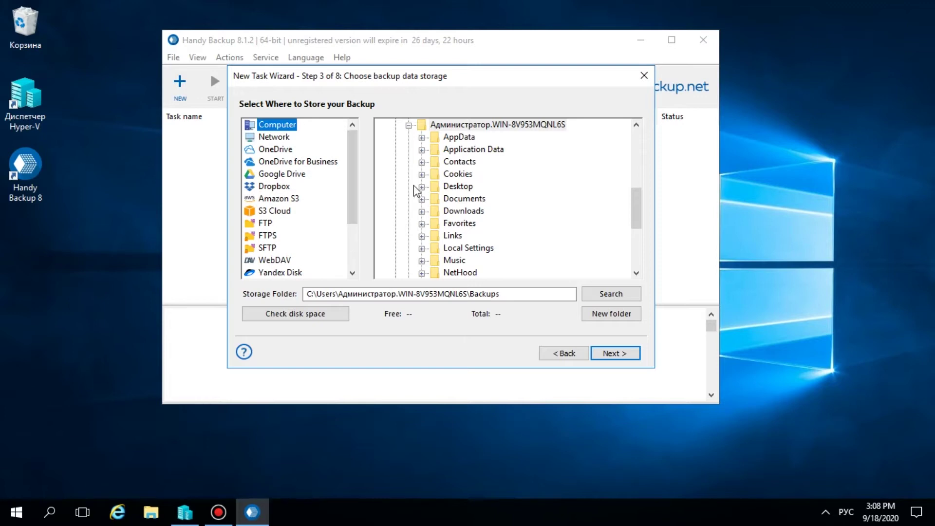
{"action": "left_click", "coordinate": [456, 188]}
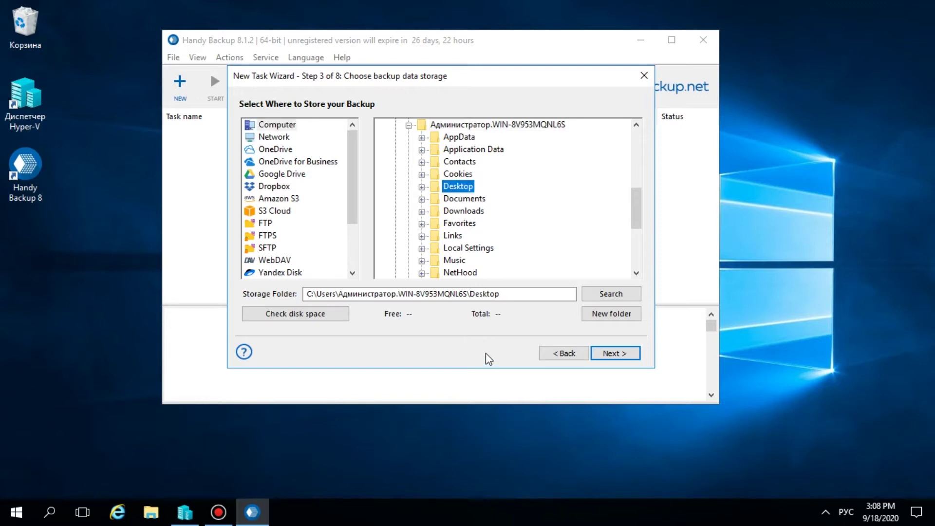
{"action": "left_click", "coordinate": [600, 358]}
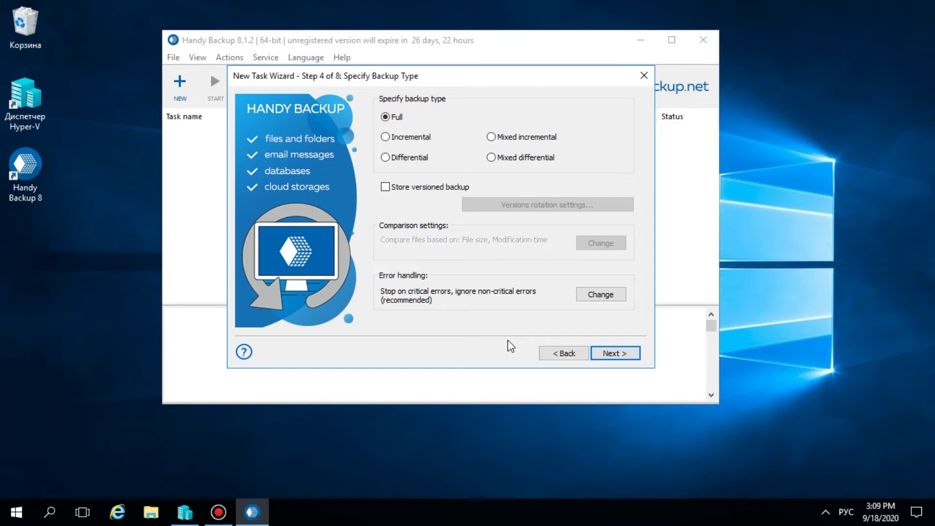
{"action": "left_click", "coordinate": [604, 350]}
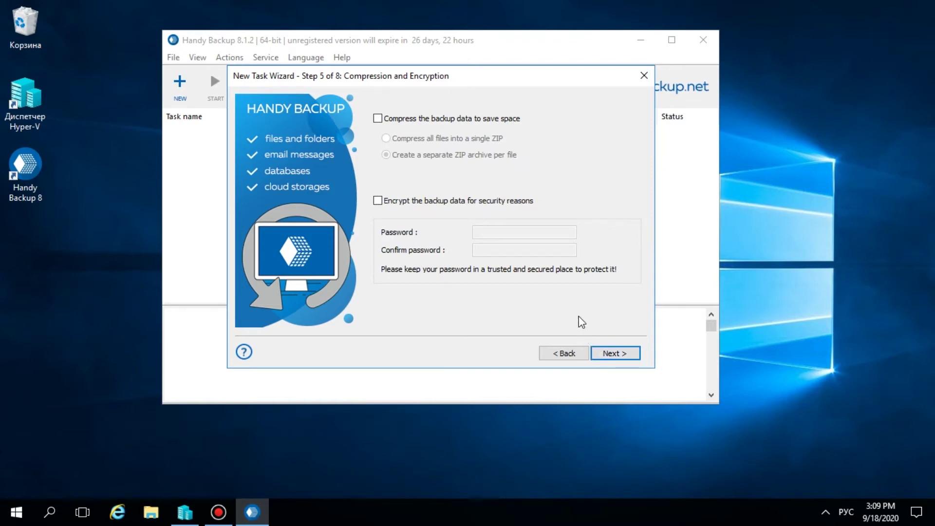
{"action": "left_click", "coordinate": [607, 347]}
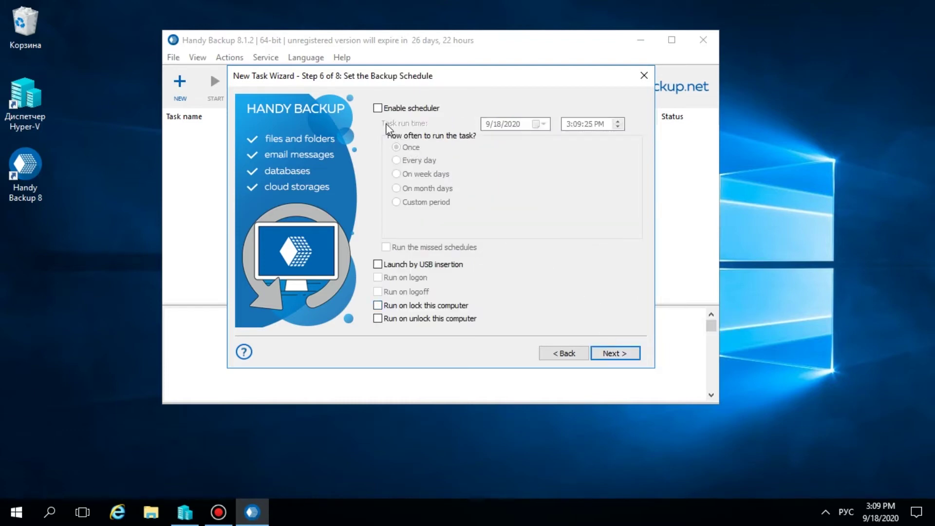
- Enable the scheduler and set the task to run on week days, on Tuesday only
{"action": "left_click", "coordinate": [380, 109]}
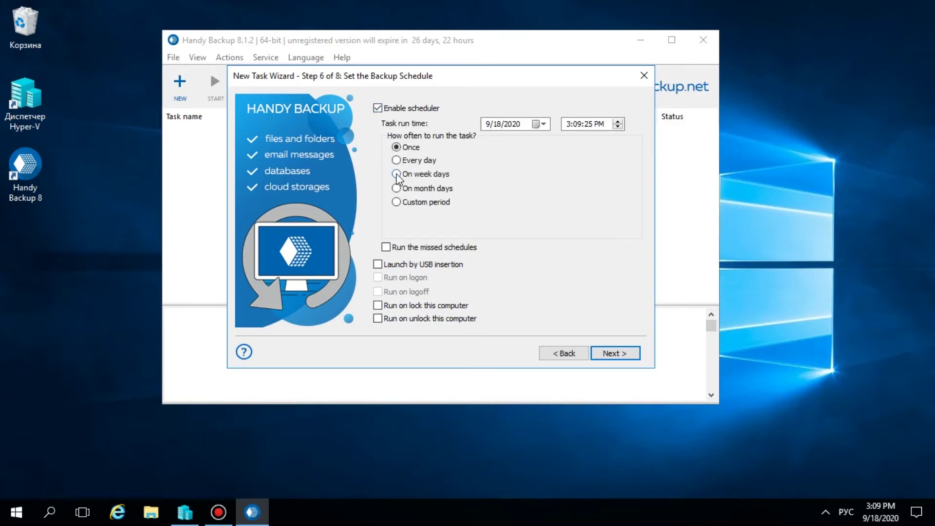
{"action": "left_click", "coordinate": [397, 174]}
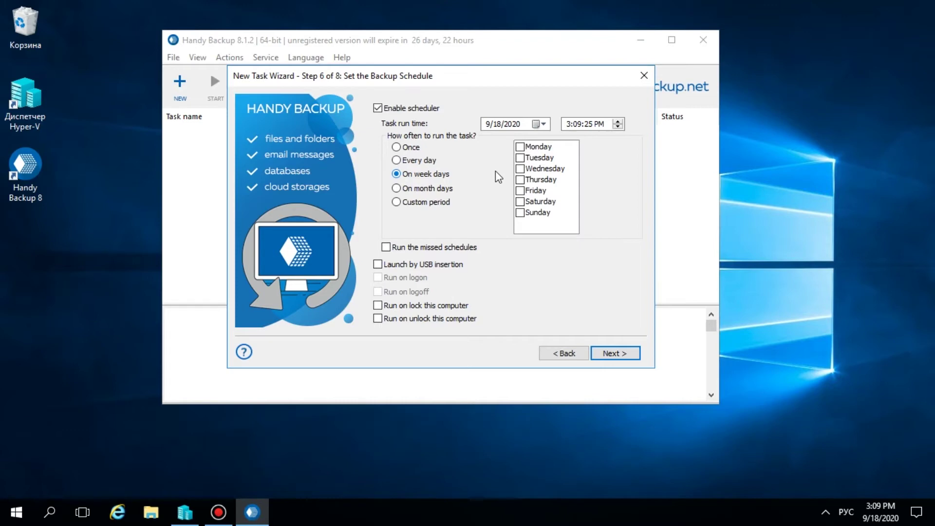
{"action": "left_click", "coordinate": [521, 159]}
{"action": "left_click", "coordinate": [520, 159]}
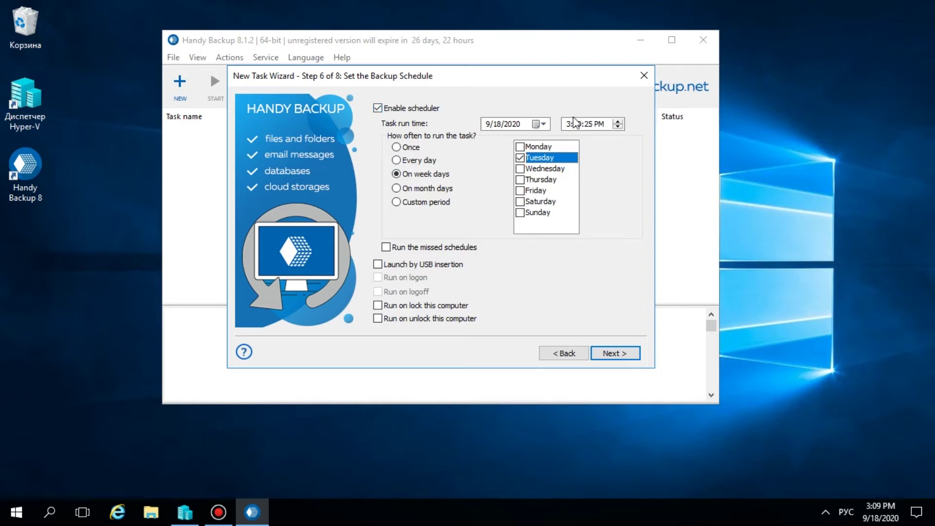
- Set the task run time to 6:00:00 PM and accept the schedule
{"action": "left_click", "coordinate": [569, 123]}
{"action": "type", "text": "6"}
{"action": "key", "text": "Right"}
{"action": "type", "text": "00"}
{"action": "key", "text": "Right"}
{"action": "type", "text": "00"}
{"action": "left_click", "coordinate": [619, 353]}
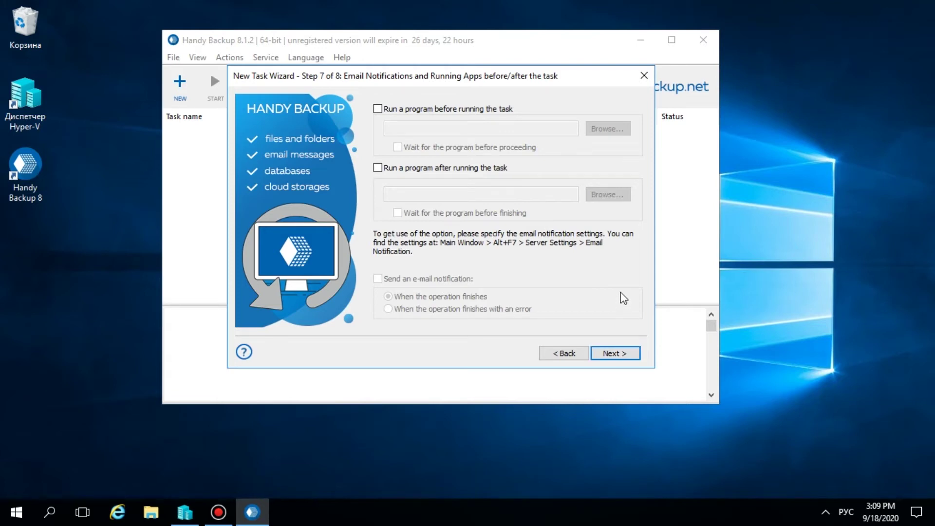
- Skip the program and e-mail notification options, title the task Hyper-V, and create it with immediate execution
{"action": "key", "text": "alt+shift"}
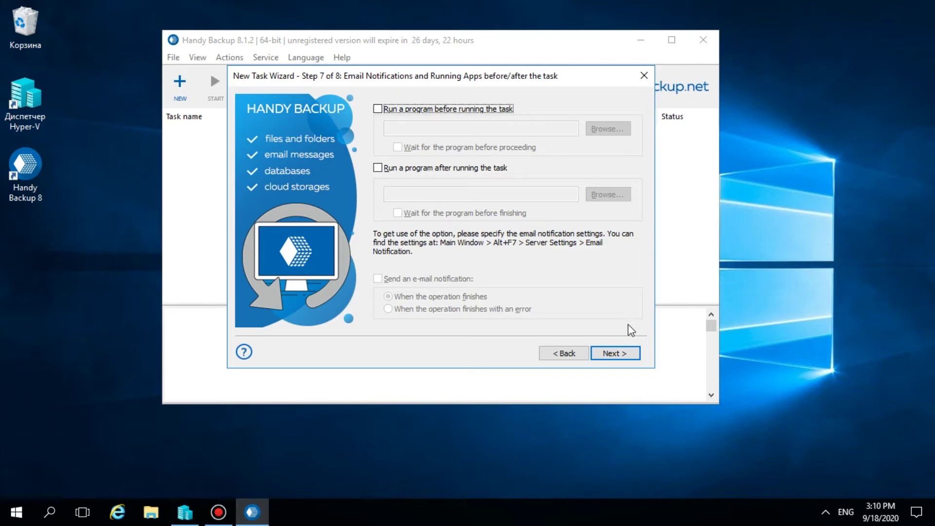
{"action": "left_click", "coordinate": [615, 353]}
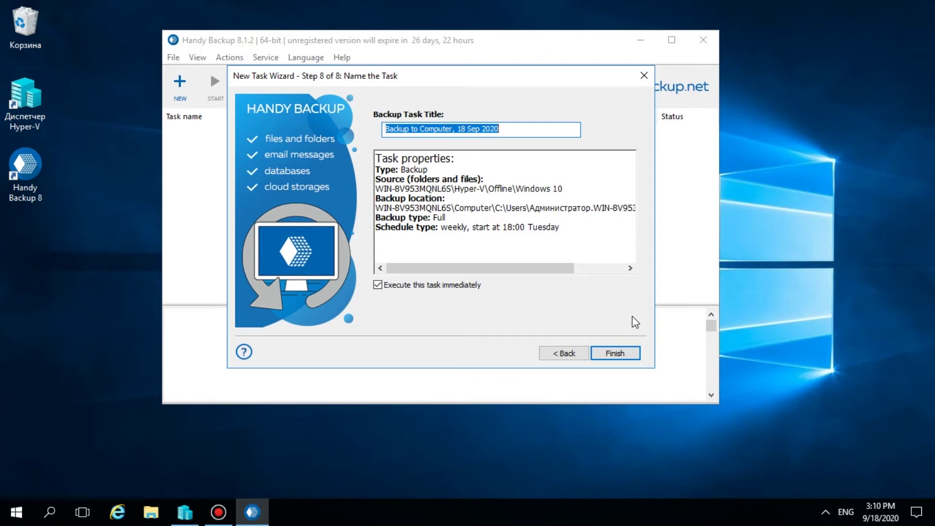
{"action": "type", "text": "Hyper"}
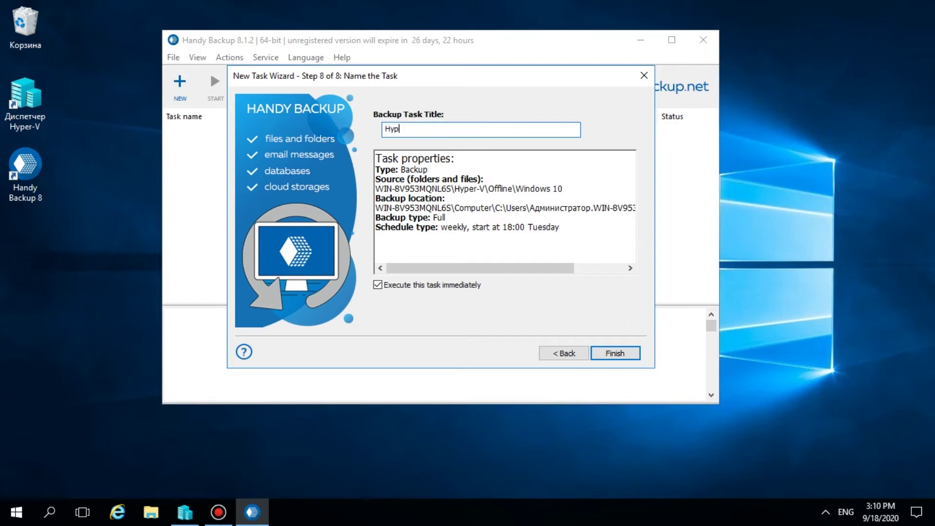
{"action": "type", "text": "-V"}
{"action": "left_click", "coordinate": [633, 353]}
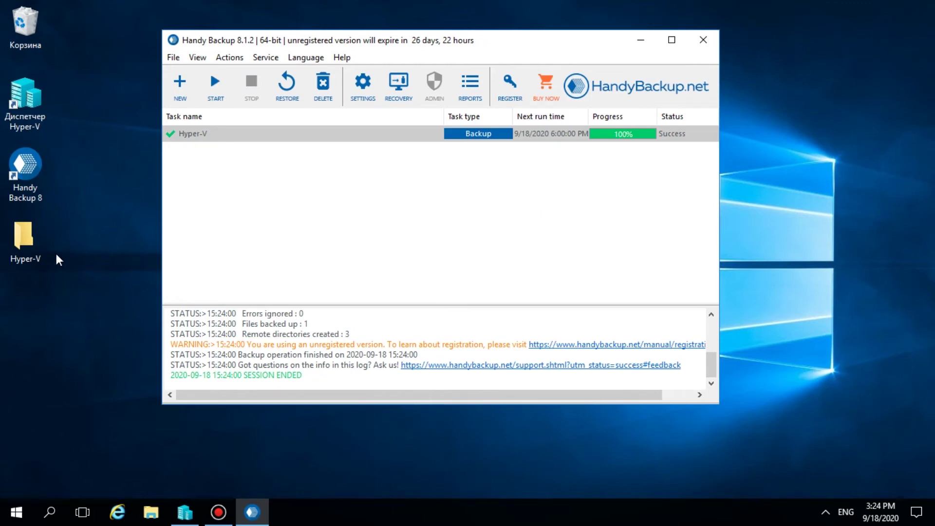
- Inspect the backup output in the desktop's Hyper-V folder, down to Backup Files inside 0 (full)
{"action": "left_click", "coordinate": [38, 251]}
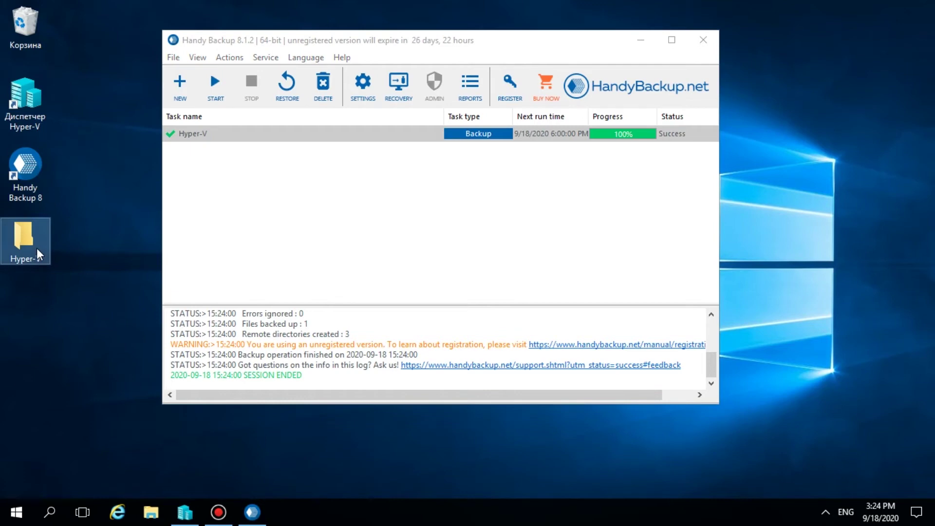
{"action": "double_click", "coordinate": [37, 248]}
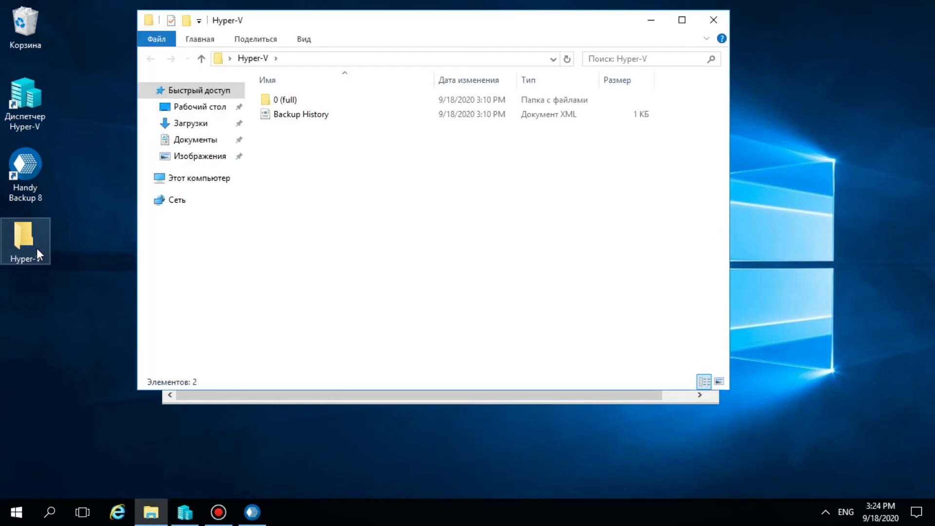
{"action": "double_click", "coordinate": [437, 99]}
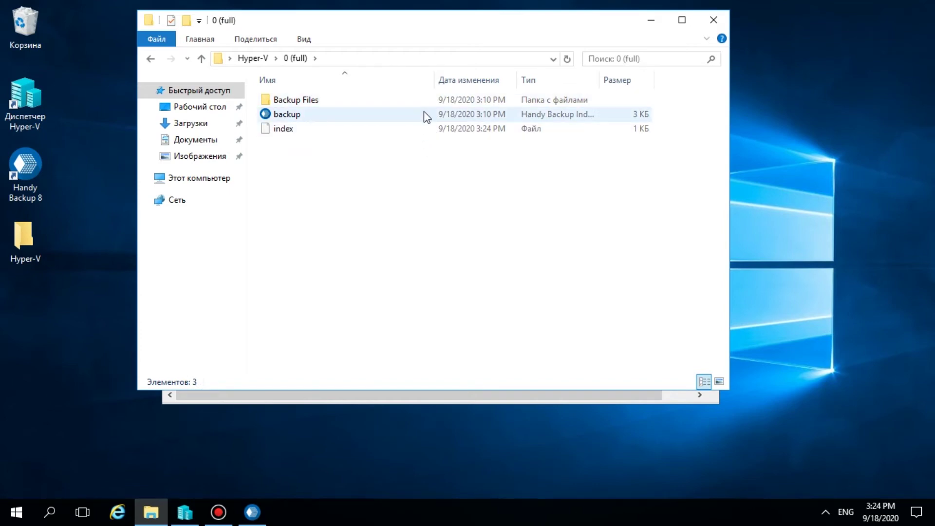
{"action": "double_click", "coordinate": [437, 101]}
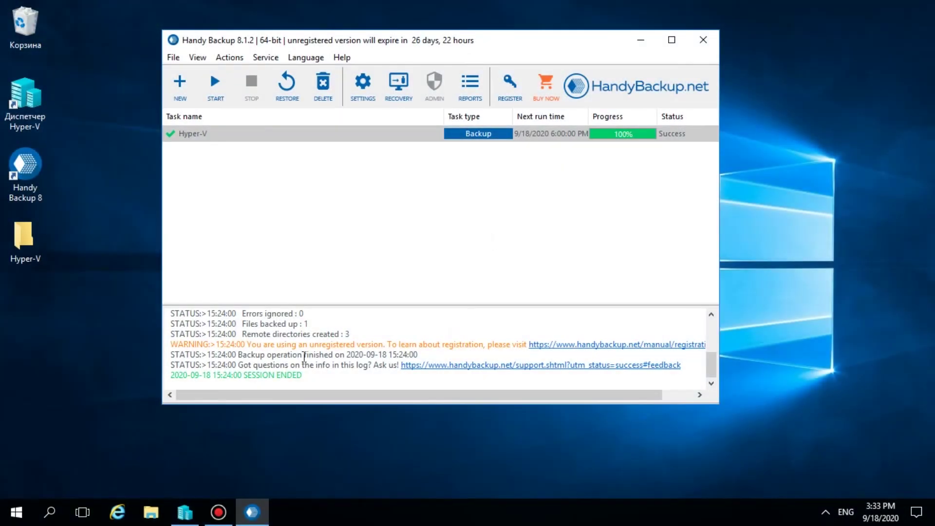
- Switch to Hyper-V Manager and delete the Windows 10 virtual machine
{"action": "left_click", "coordinate": [187, 511]}
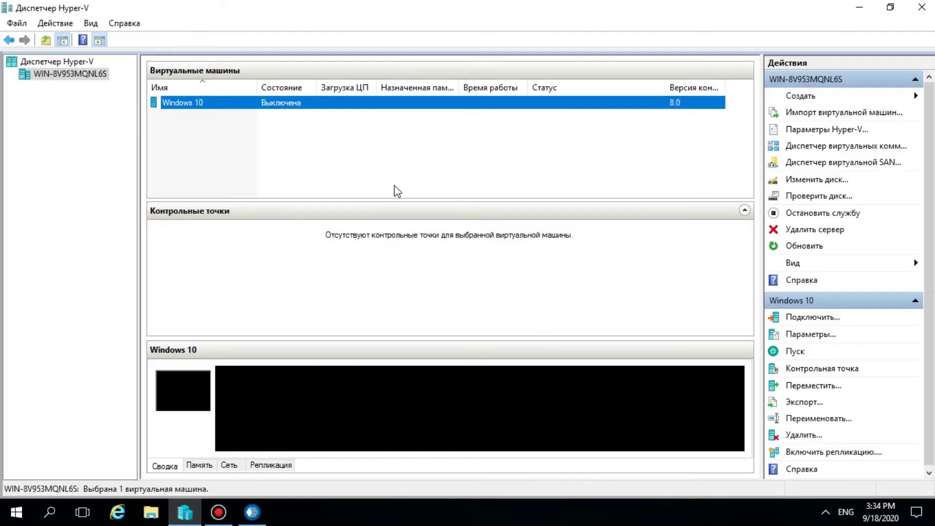
{"action": "right_click", "coordinate": [331, 104]}
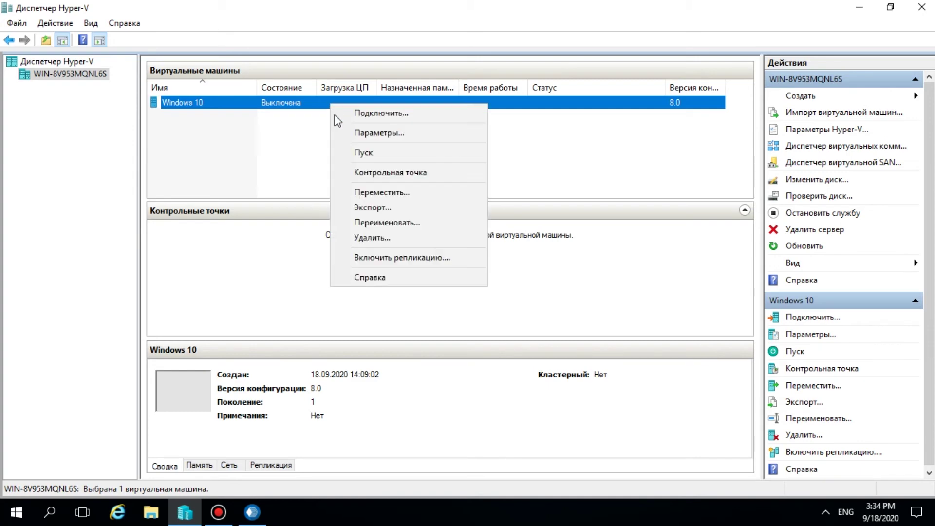
{"action": "left_click", "coordinate": [372, 238]}
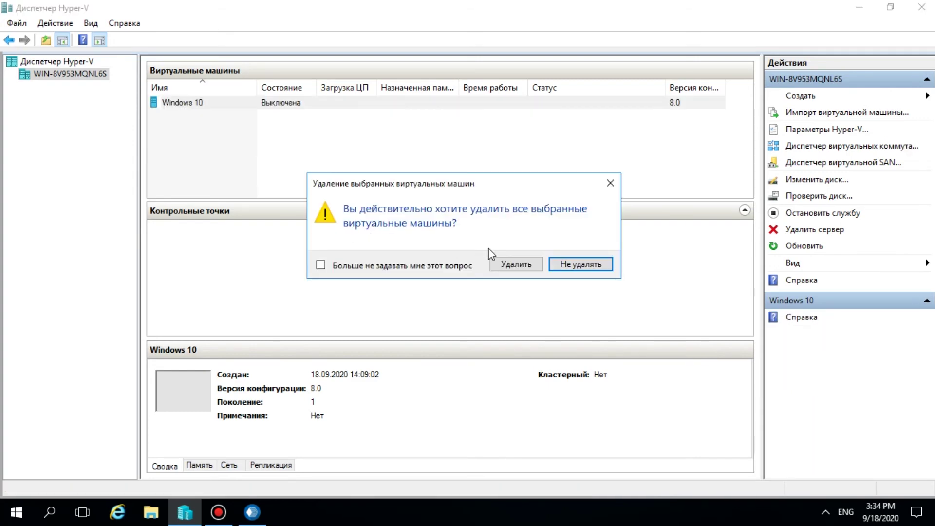
{"action": "left_click", "coordinate": [501, 263]}
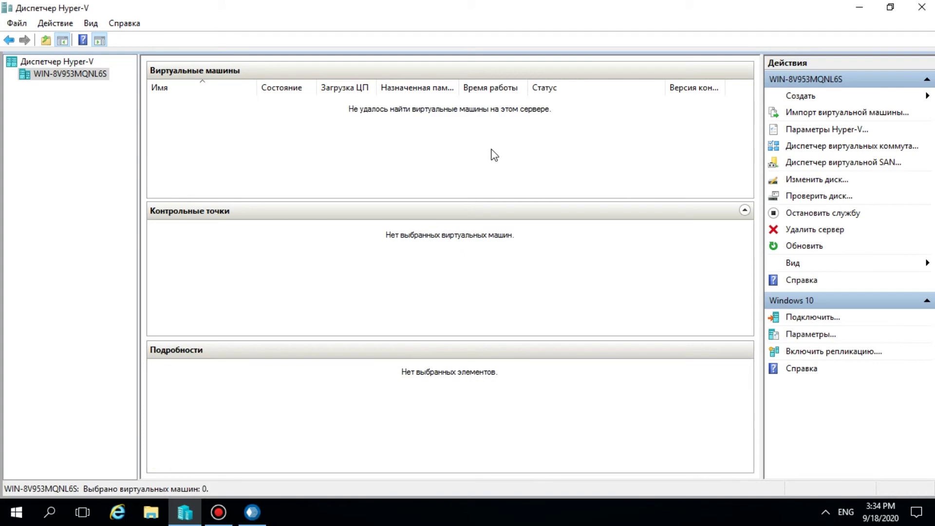
- Return to Handy Backup and start a new restore task in advanced mode, proceeding to the index file selection
{"action": "left_click", "coordinate": [858, 8]}
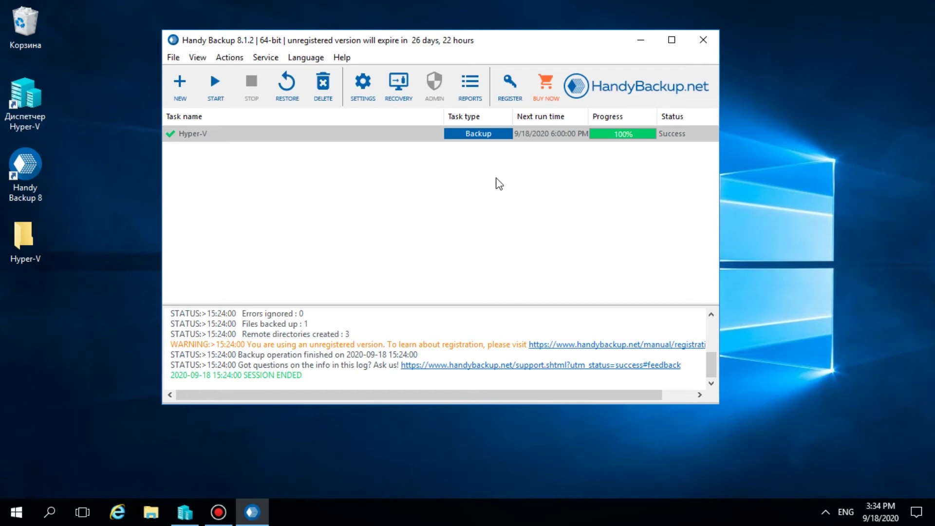
{"action": "left_click", "coordinate": [180, 85]}
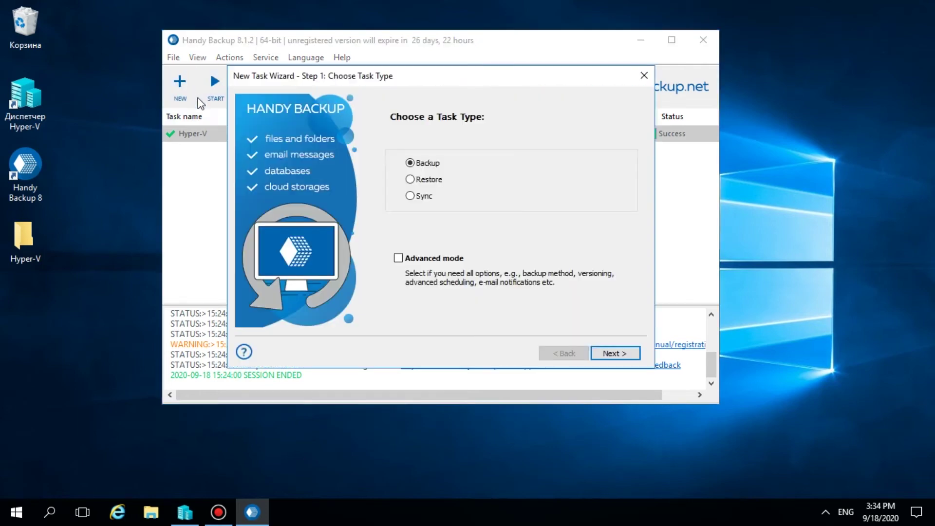
{"action": "left_click", "coordinate": [410, 179]}
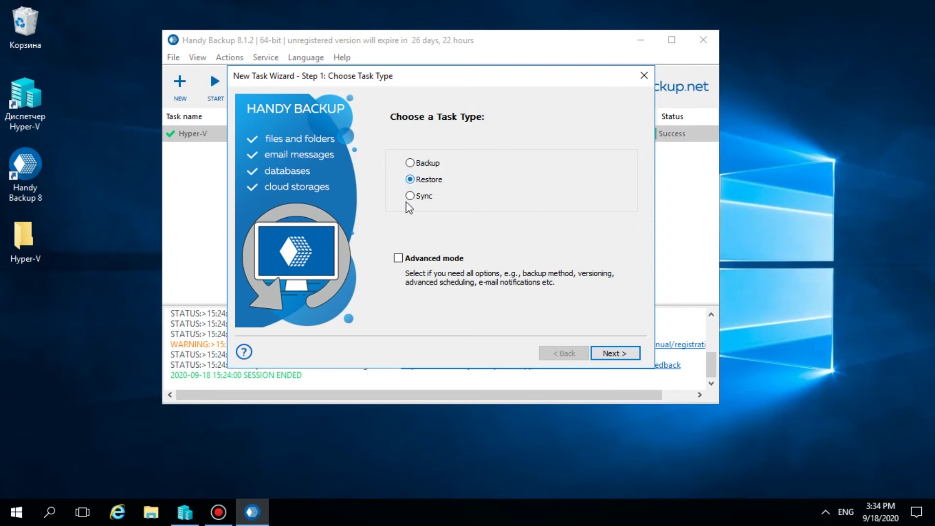
{"action": "left_click", "coordinate": [399, 259]}
{"action": "left_click", "coordinate": [613, 352]}
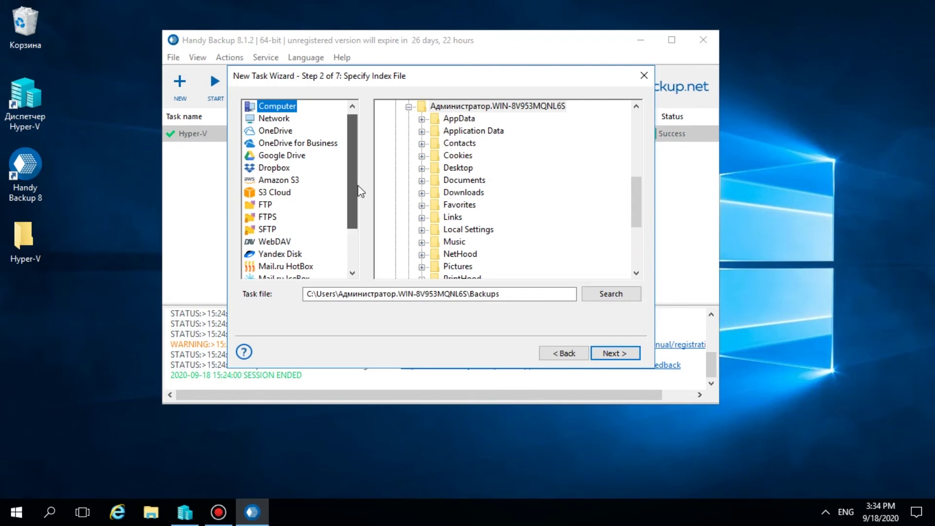
{"action": "left_click_drag", "start_coordinate": [358, 190], "coordinate": [350, 169]}
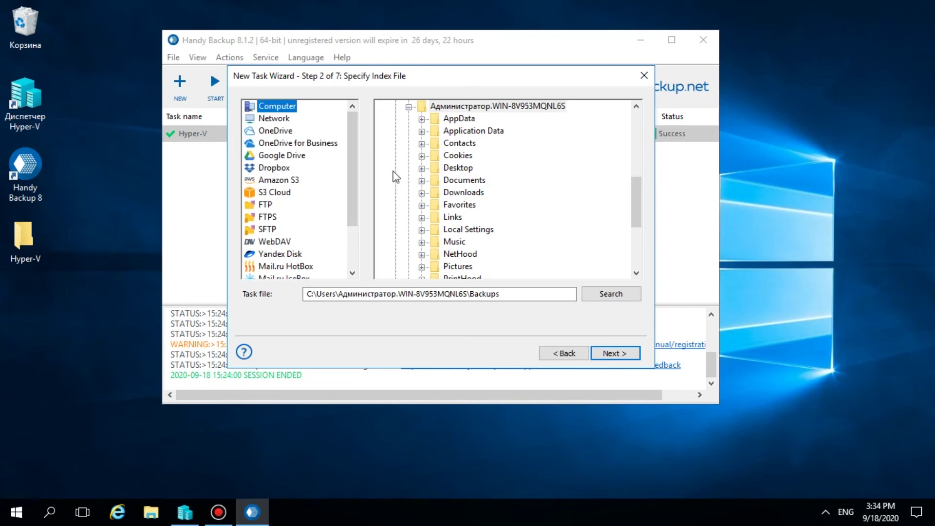
- Choose backup.hbi in the desktop's Hyper-V\0 (full) folder as the index file and proceed to the restore locations
{"action": "left_click", "coordinate": [422, 168]}
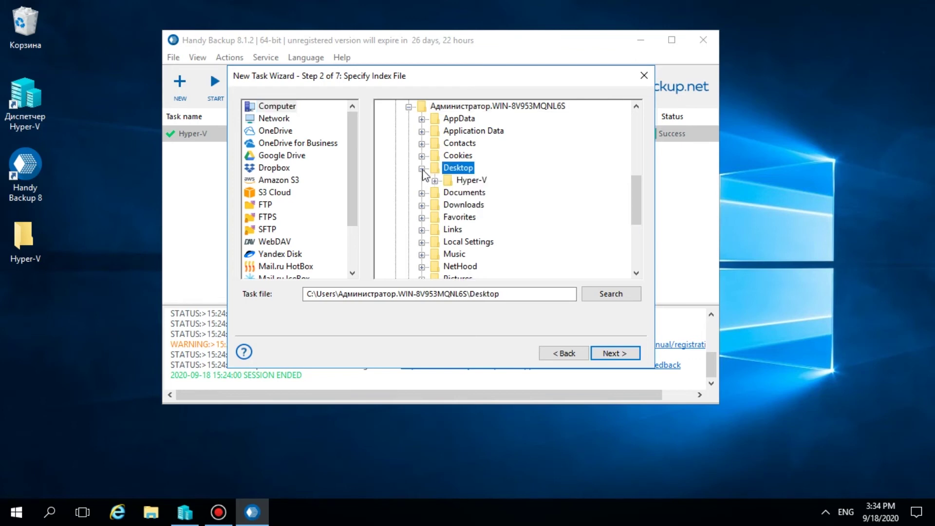
{"action": "left_click", "coordinate": [434, 181]}
{"action": "left_click", "coordinate": [447, 193]}
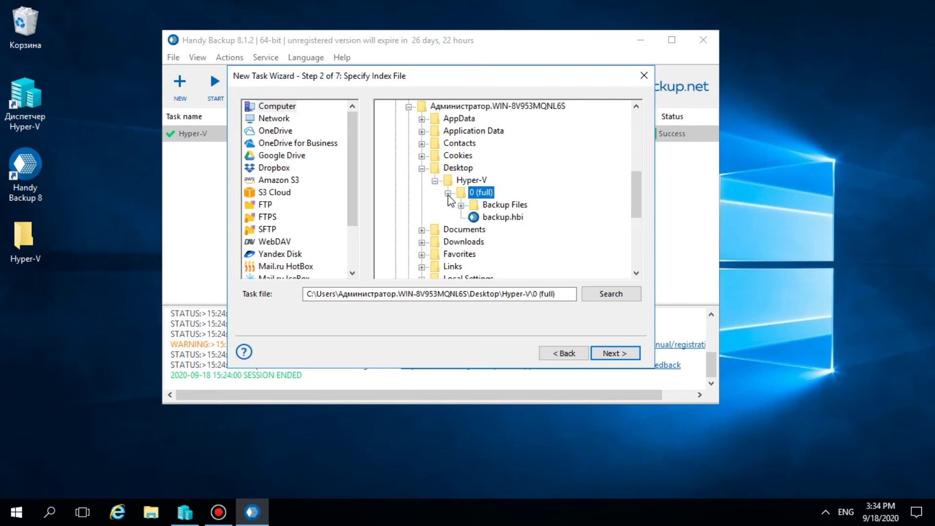
{"action": "left_click", "coordinate": [477, 216]}
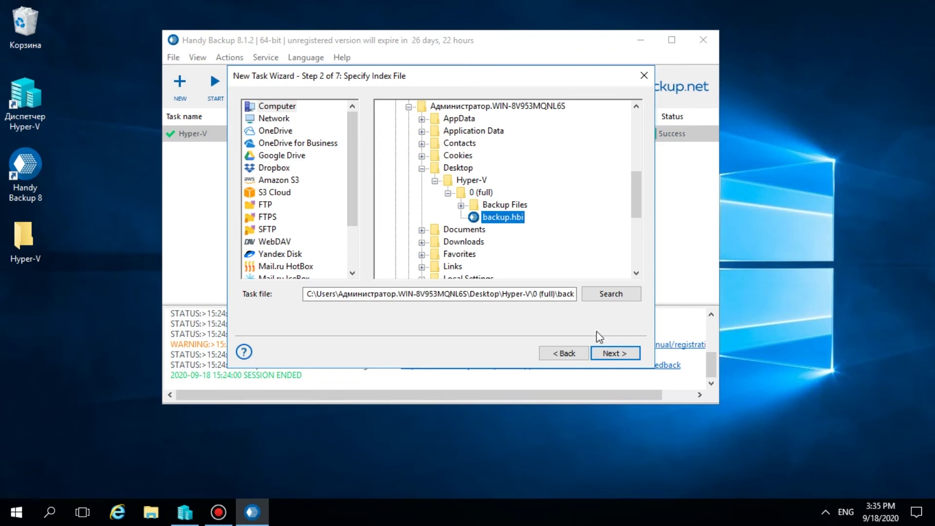
{"action": "left_click", "coordinate": [610, 347]}
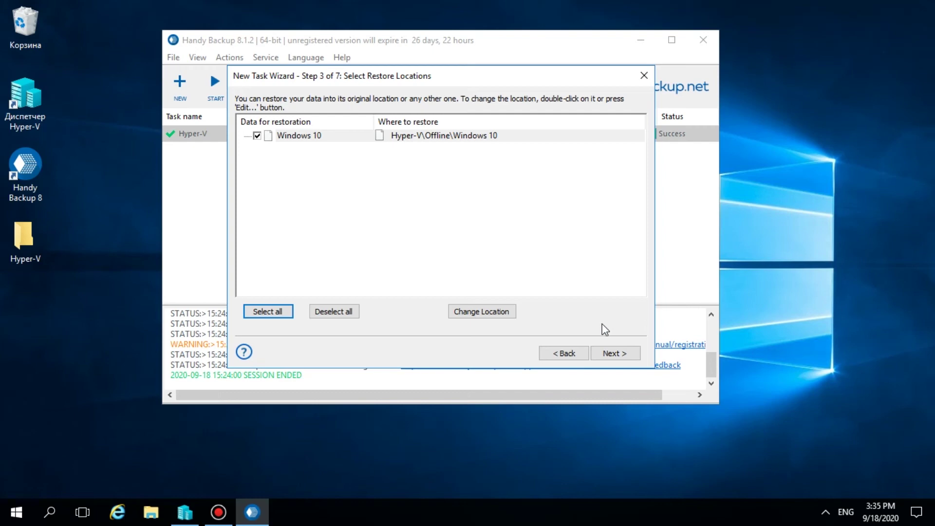
- Accept the original Hyper-V\Offline\Windows 10 restore location and the full restore settings, leaving the scheduler disabled
{"action": "left_click", "coordinate": [607, 355]}
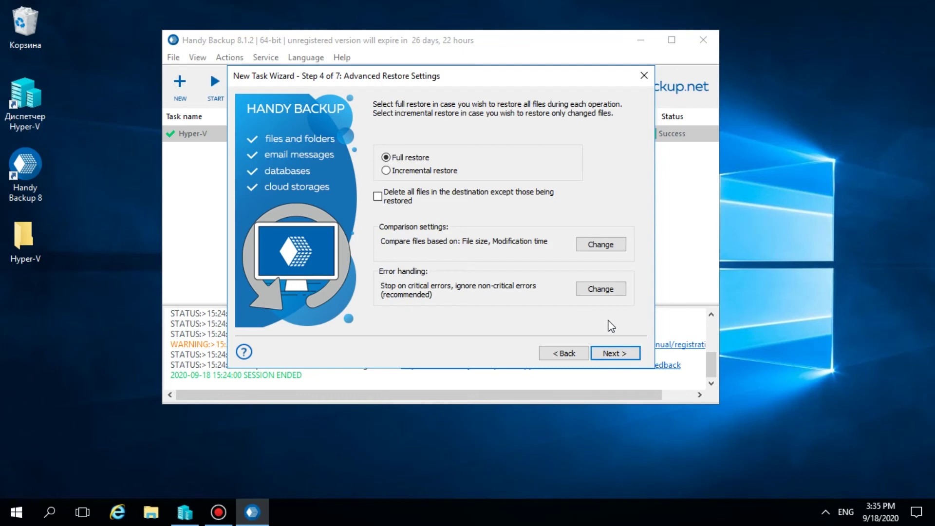
{"action": "left_click", "coordinate": [618, 354]}
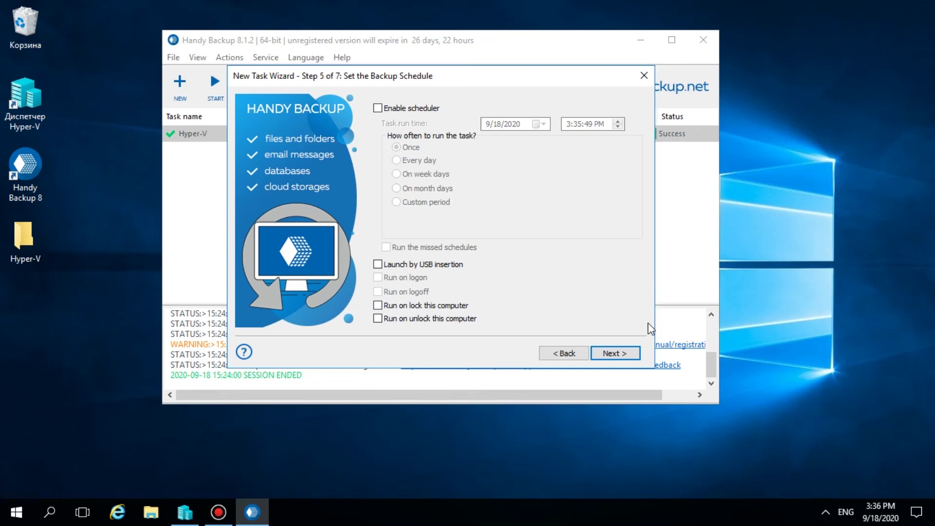
{"action": "left_click", "coordinate": [629, 354]}
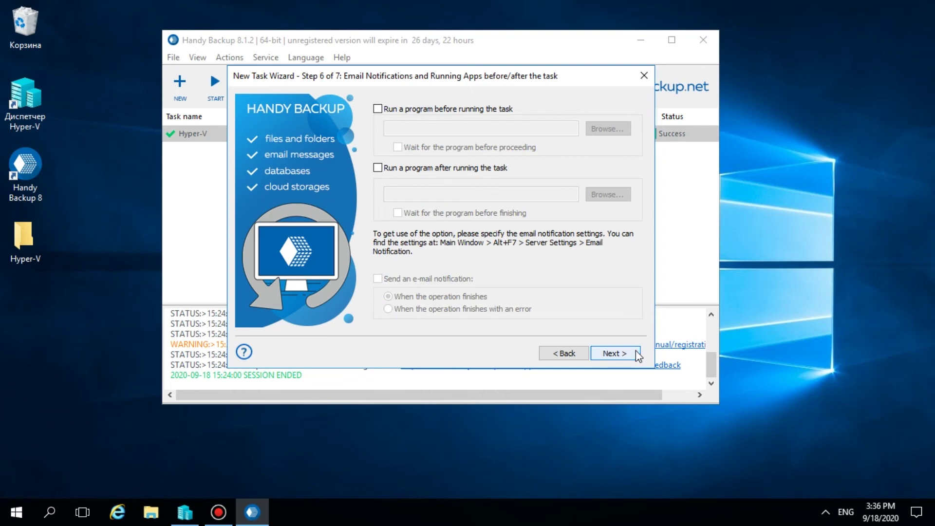
- Skip the program and e-mail options, title the restore task Restore Hyper-V, and create it with immediate execution
{"action": "left_click", "coordinate": [615, 354]}
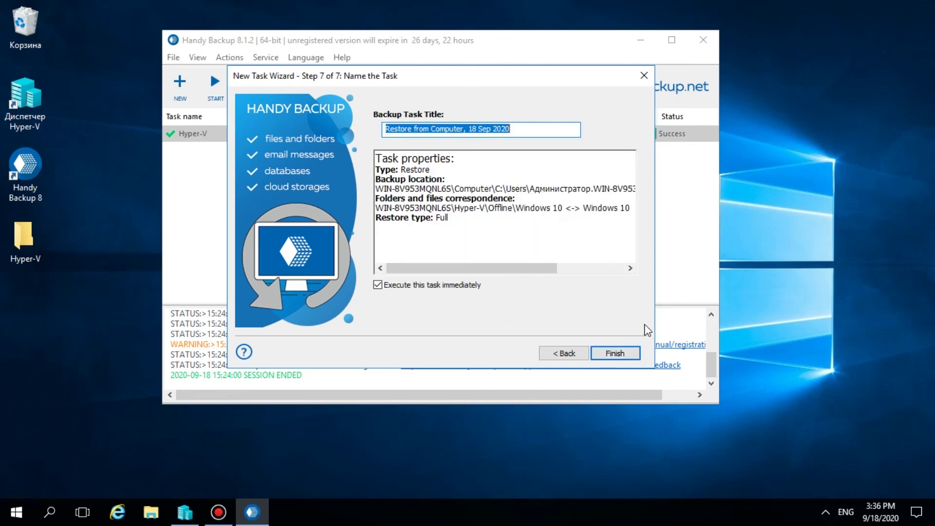
{"action": "type", "text": "Restore Hyper-V"}
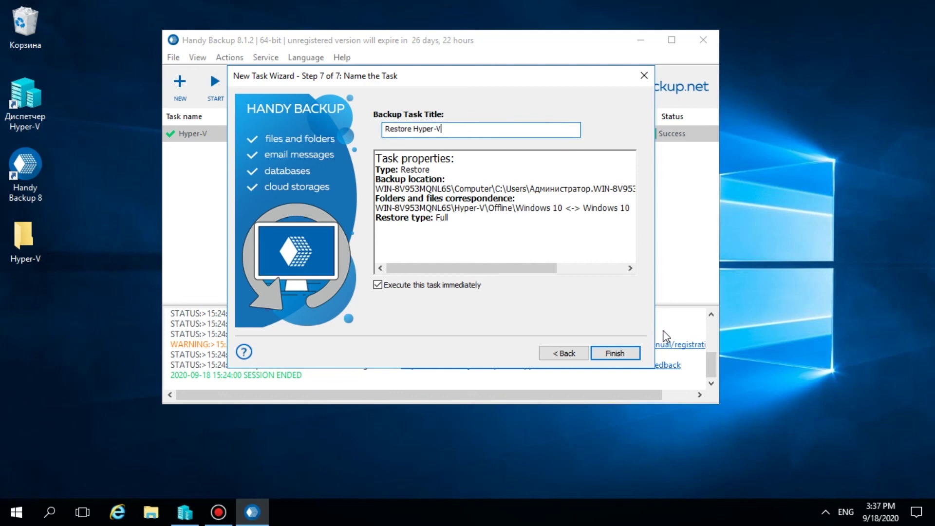
{"action": "left_click", "coordinate": [635, 352]}
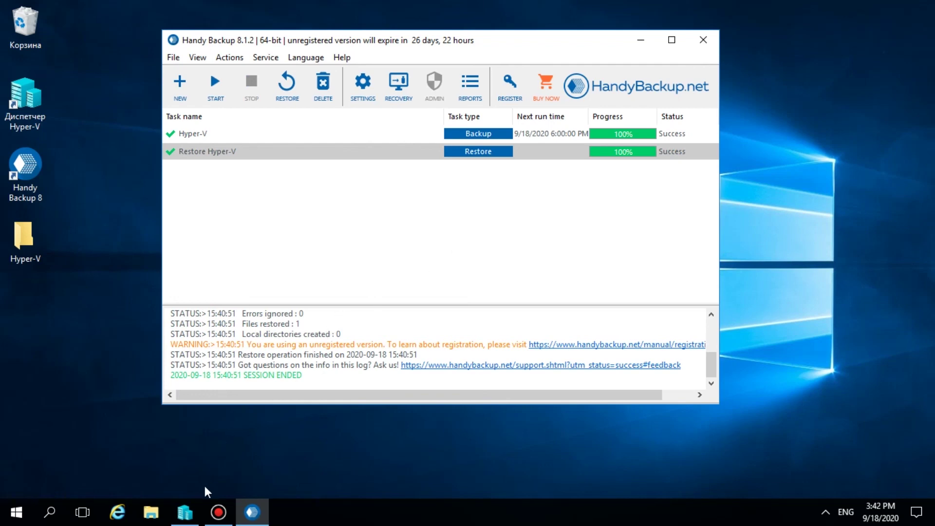
- Switch to Hyper-V Manager to check for the restored Windows 10 virtual machine
{"action": "left_click", "coordinate": [193, 510]}
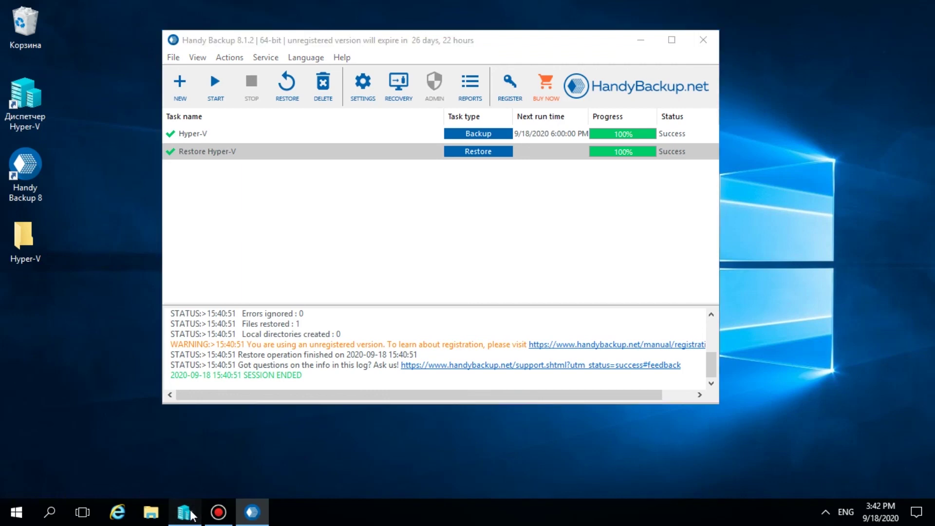